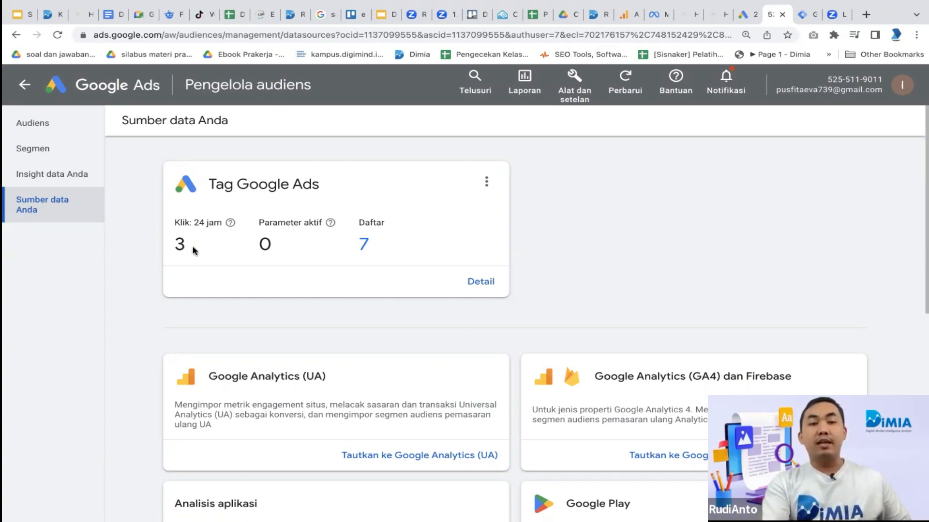
pyautogui.moveTo(193, 249); pyautogui.dragTo(180, 249)
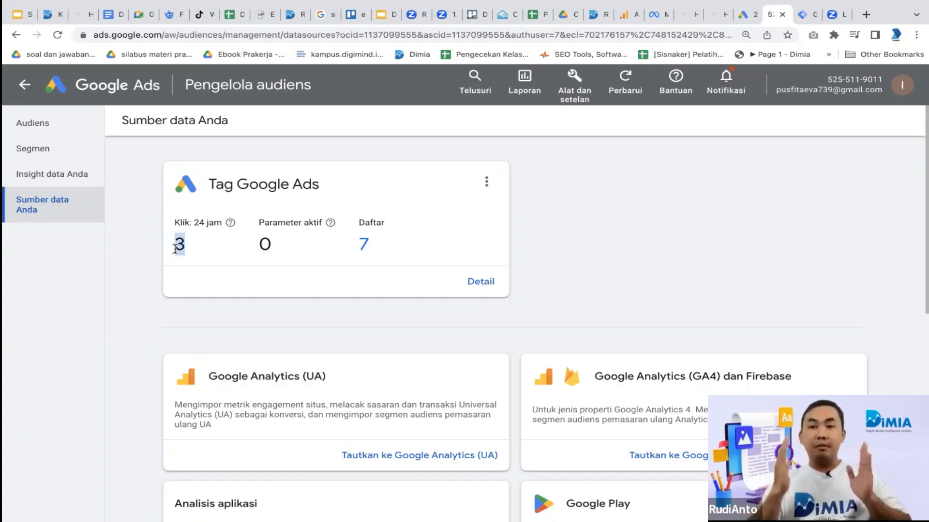
pyautogui.click(193, 249)
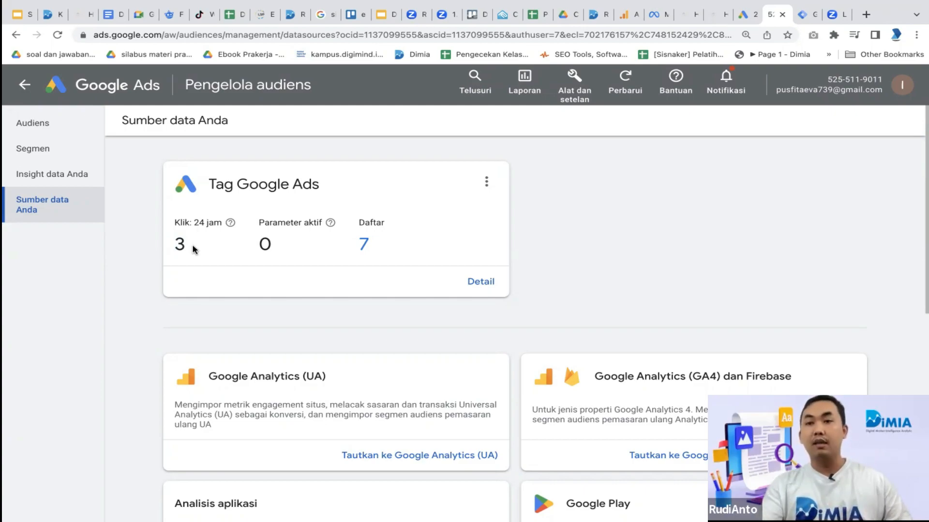
# - Switch to the other Google Ads account's audience insights and examine its demographic distribution by gender, age and parental status
pyautogui.click(748, 14)
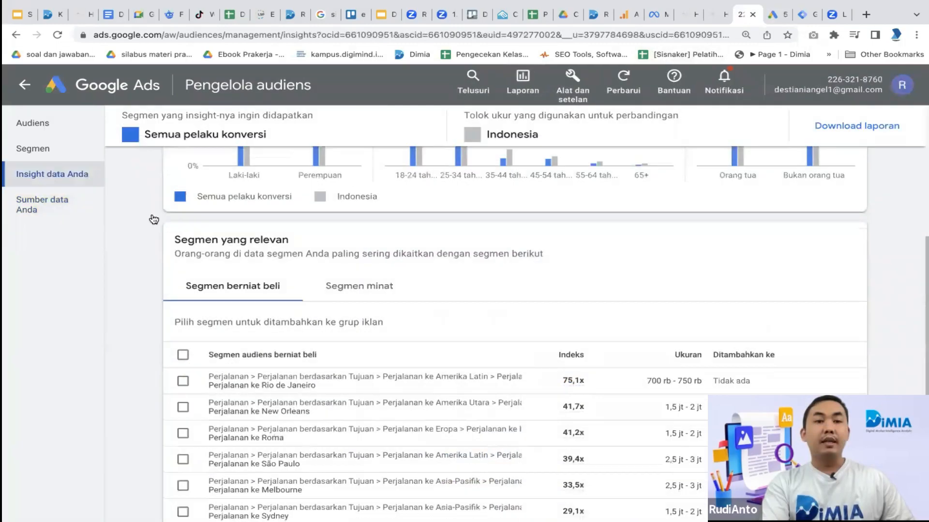
pyautogui.click(39, 175)
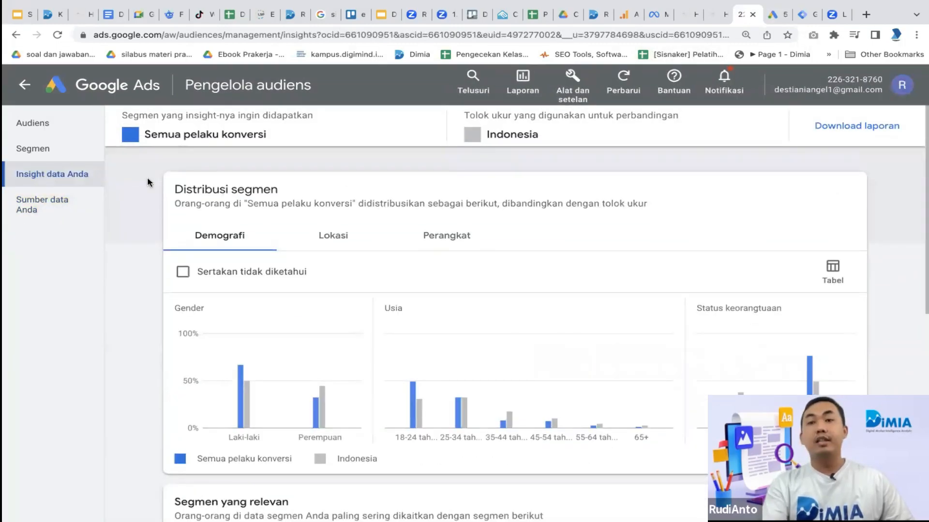
pyautogui.scroll(-3, 147, 182)
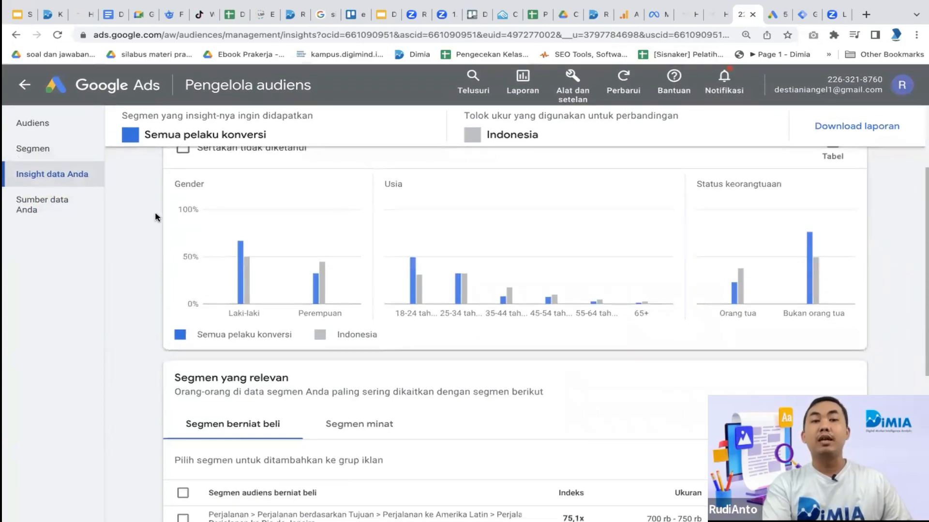
pyautogui.scroll(-3, 155, 215)
pyautogui.scroll(6, 155, 216)
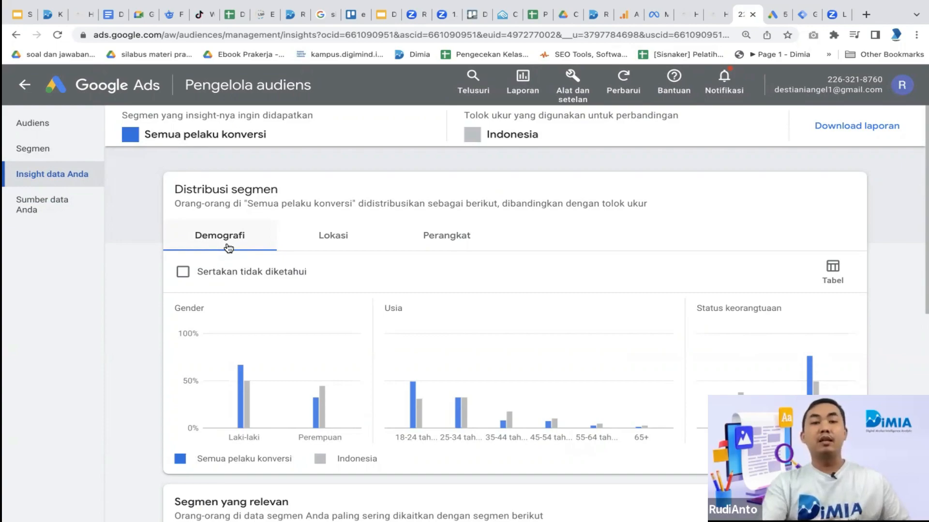
pyautogui.scroll(-1, 229, 248)
pyautogui.scroll(-1, 227, 222)
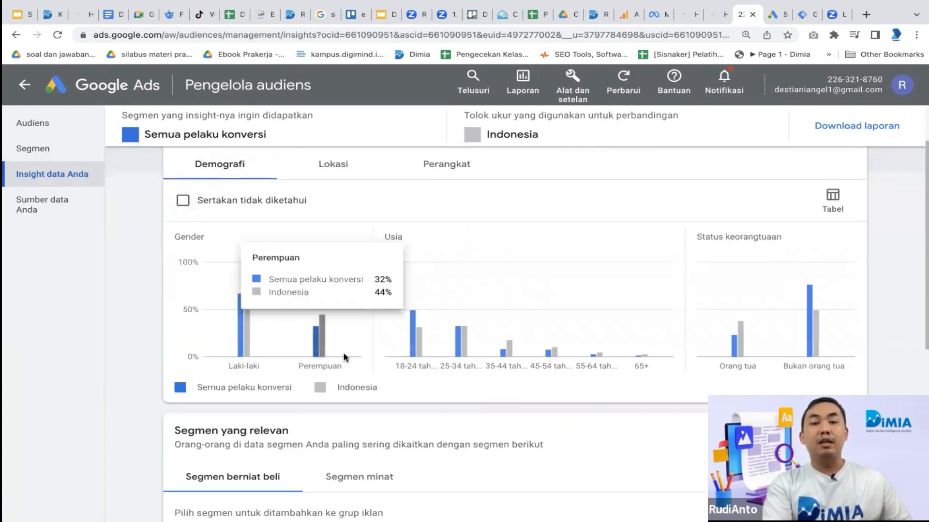
pyautogui.moveTo(416, 346)
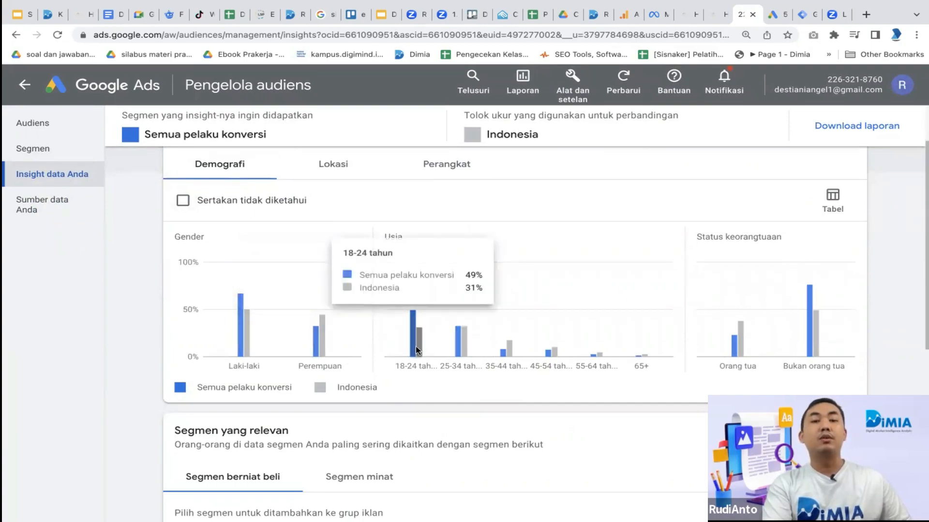
pyautogui.moveTo(817, 322)
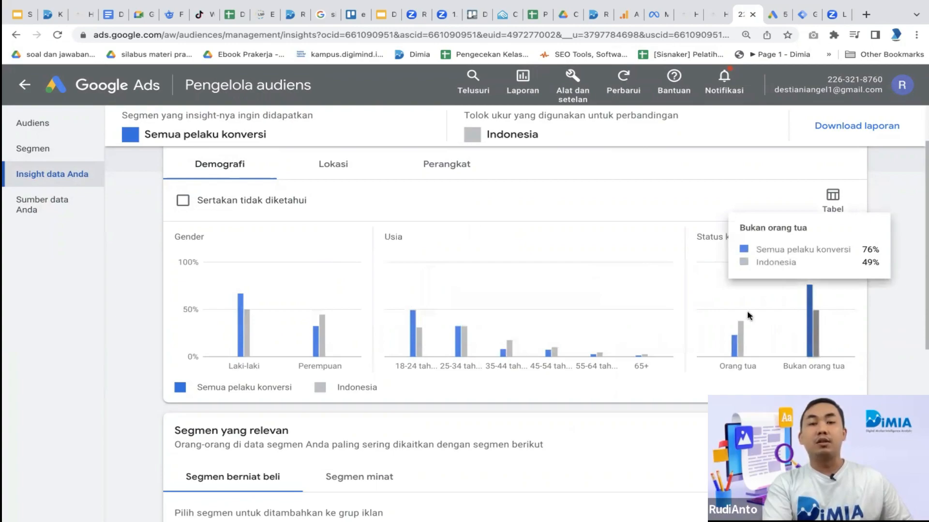
# - Examine the segment distribution by location, broken down by Kota-kota, and by device type
pyautogui.click(327, 169)
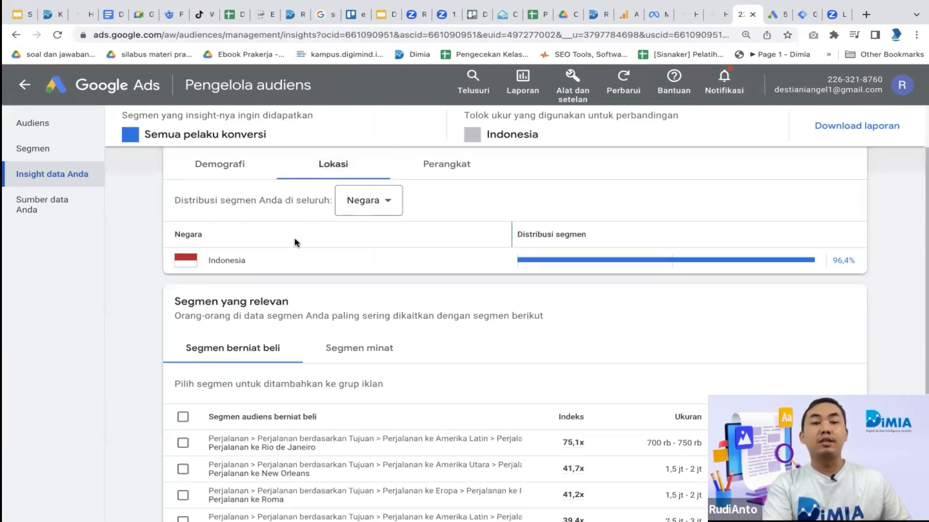
pyautogui.click(387, 204)
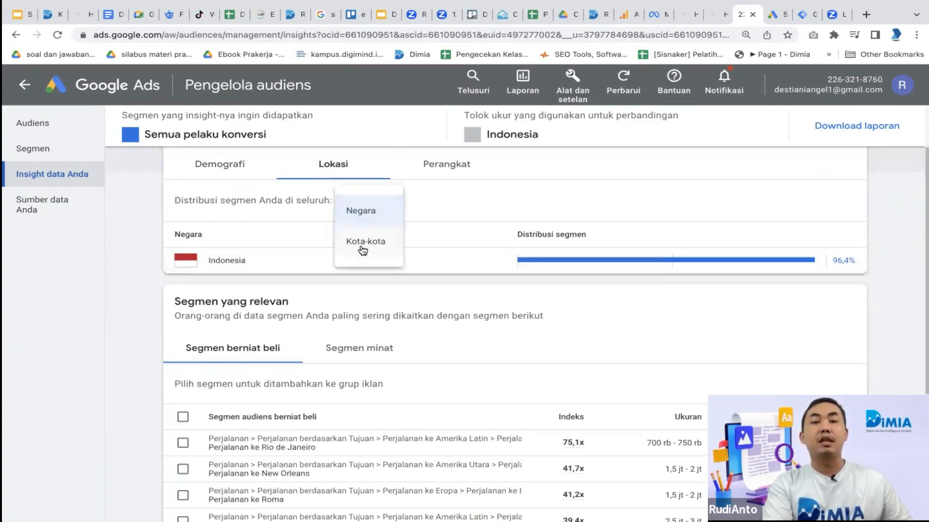
pyautogui.click(367, 237)
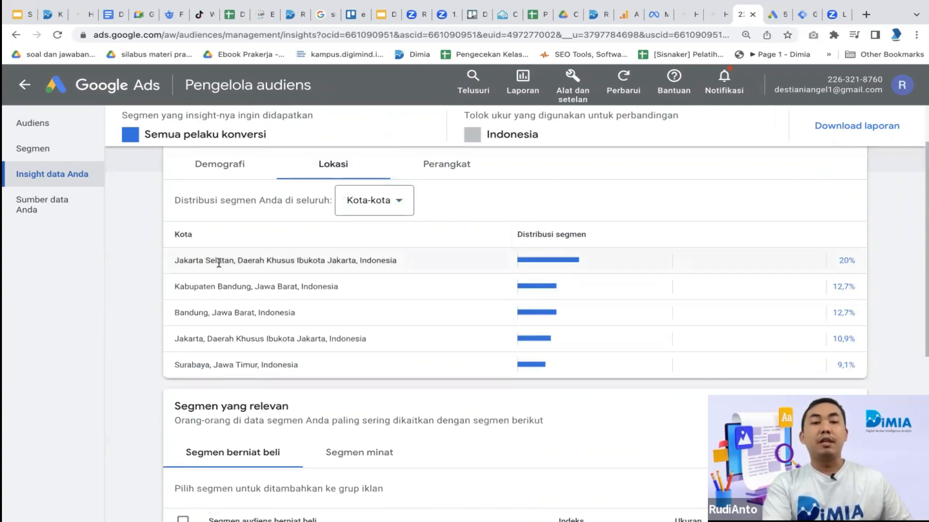
pyautogui.click(462, 170)
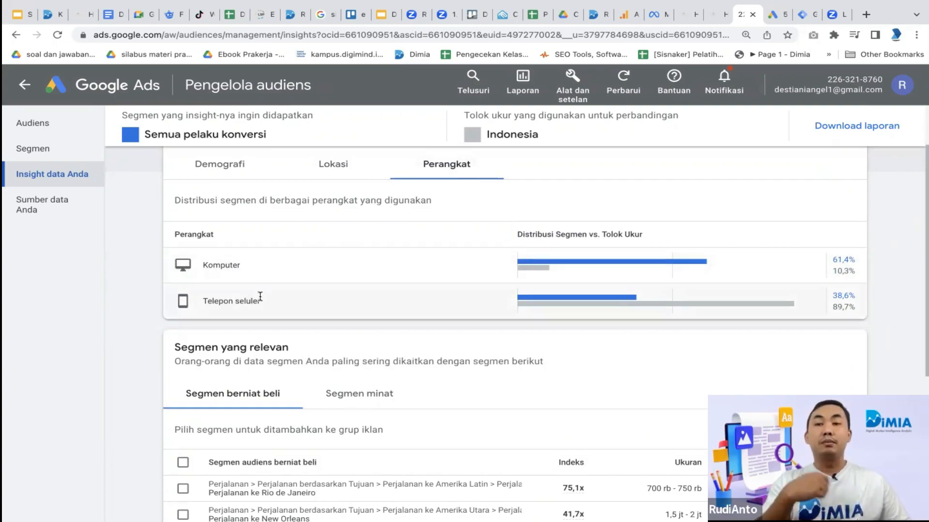
# - Examine the relevant segments, covering both the Segmen berniat beli and Segmen minat lists
pyautogui.scroll(-4, 259, 298)
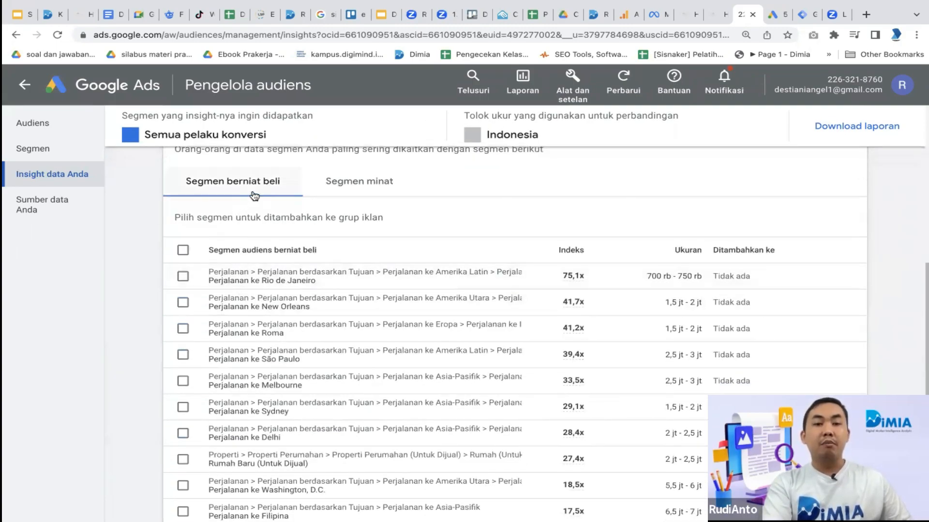
pyautogui.scroll(2, 266, 278)
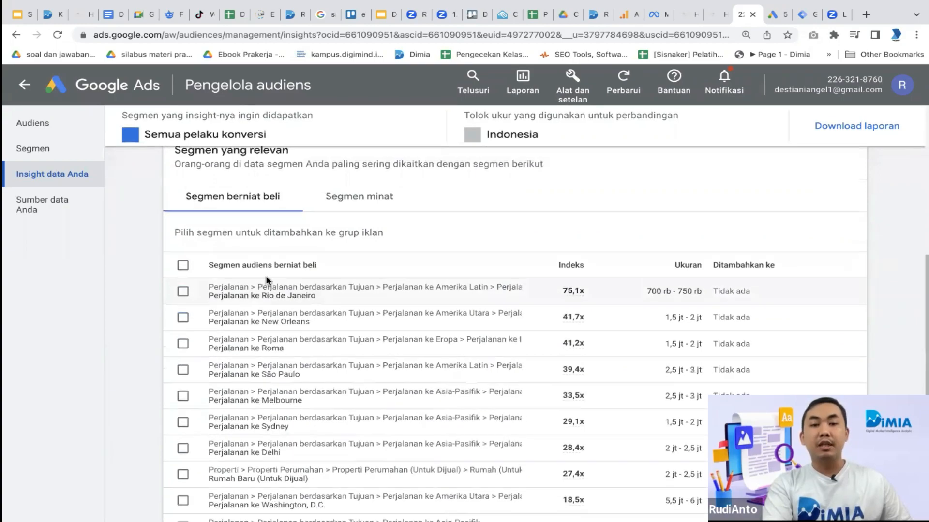
pyautogui.click(353, 262)
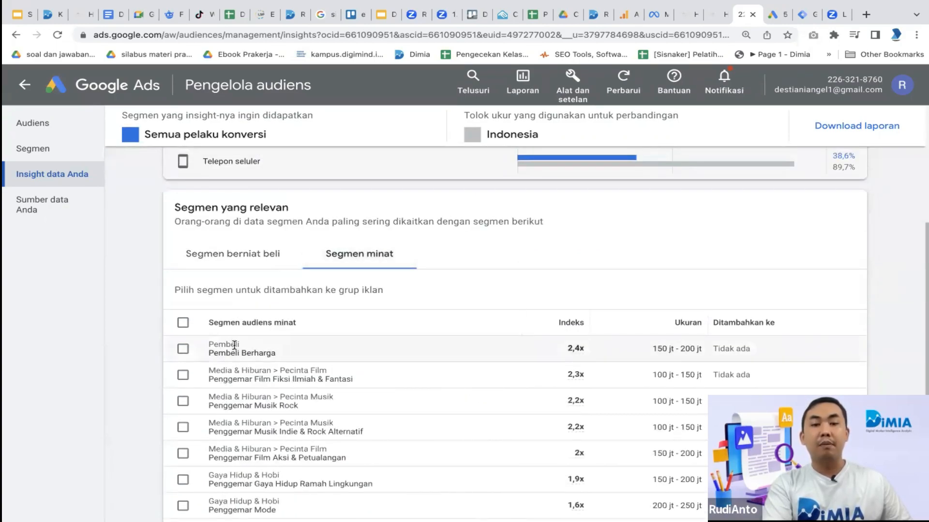
pyautogui.scroll(-2, 310, 367)
pyautogui.scroll(3, 315, 375)
pyautogui.scroll(3, 315, 374)
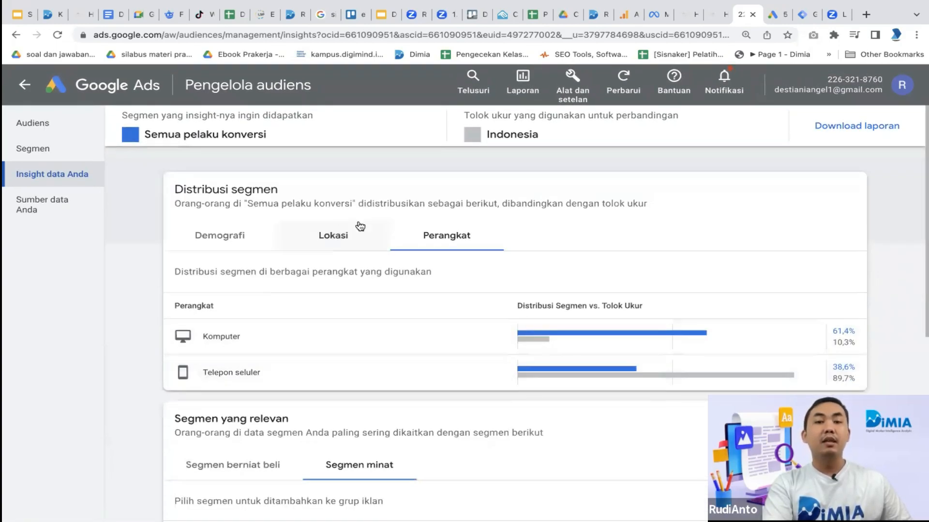
# - Open the account's audience segments and look through the list of customer data segments
pyautogui.click(50, 150)
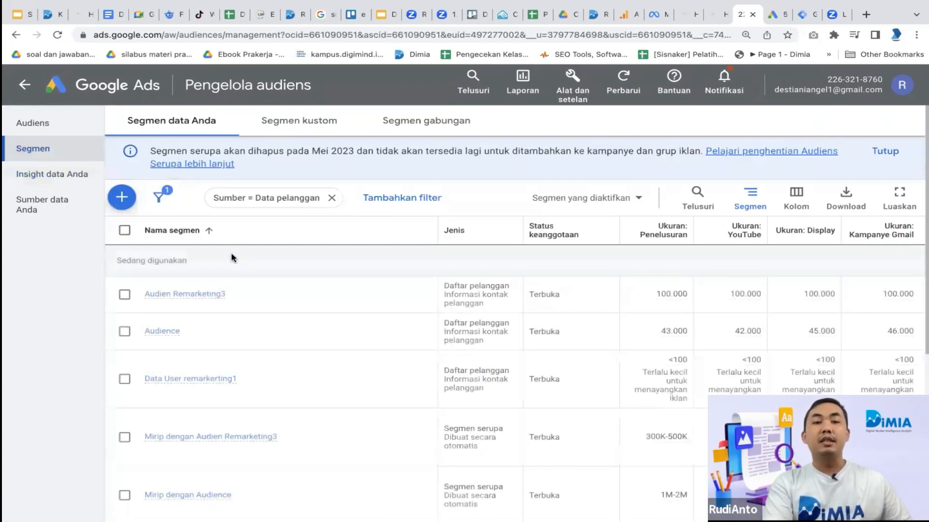
pyautogui.scroll(-5, 271, 373)
pyautogui.scroll(5, 275, 375)
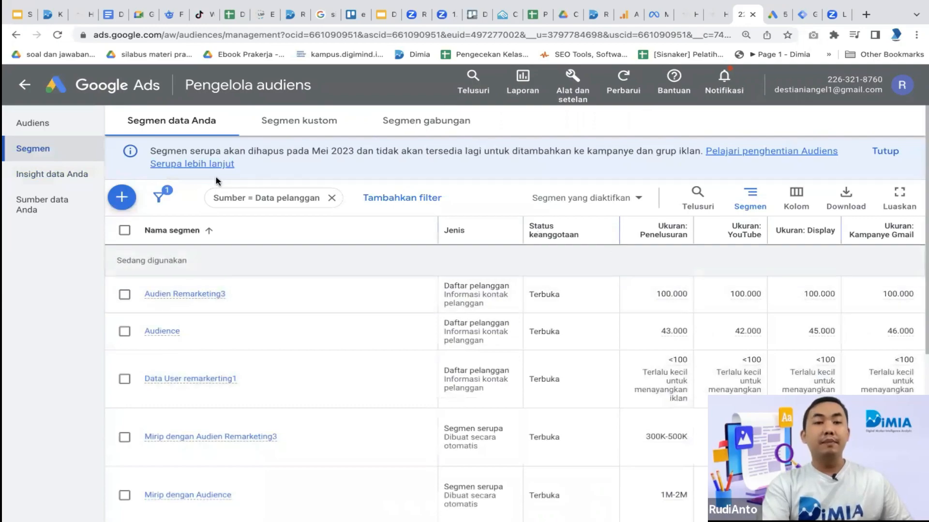
# - Reopen Pengelola audiens and examine the Audien Remarketing3 segment's sizes across the ad networks
pyautogui.click(572, 88)
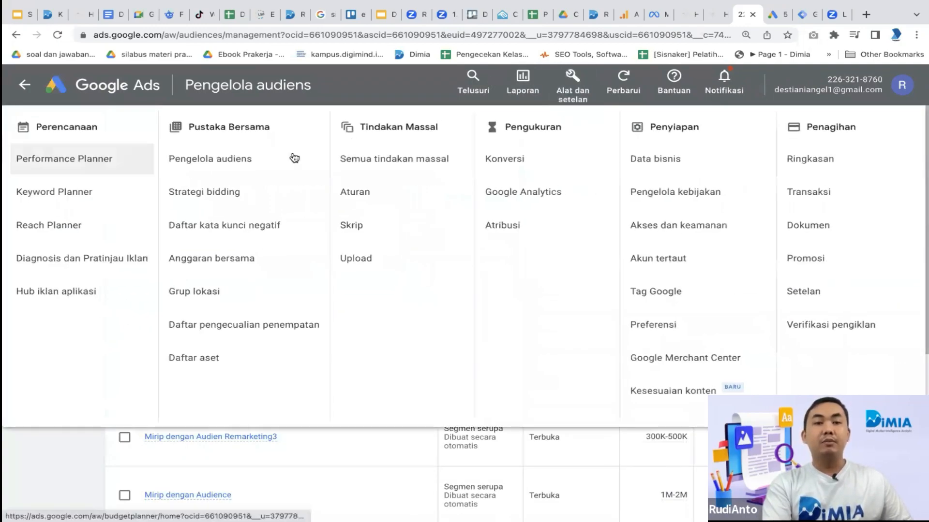
pyautogui.click(233, 166)
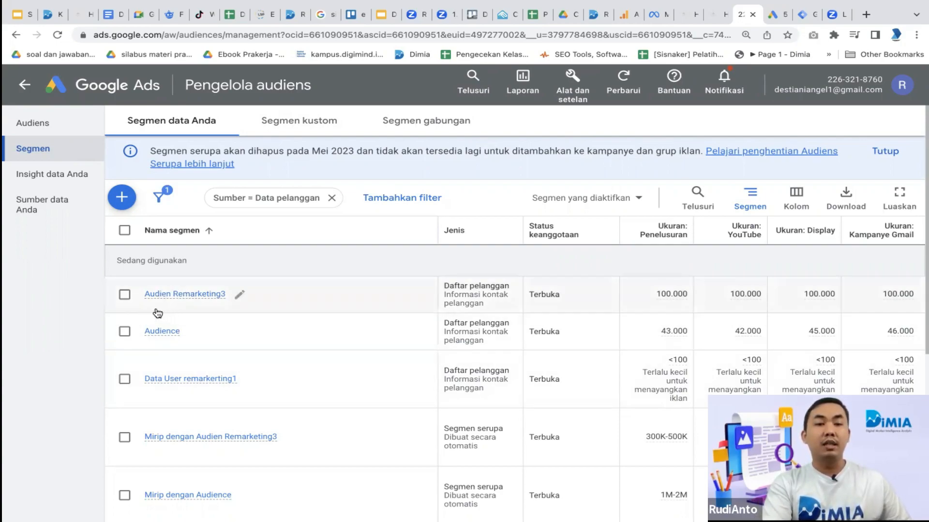
pyautogui.moveTo(179, 297)
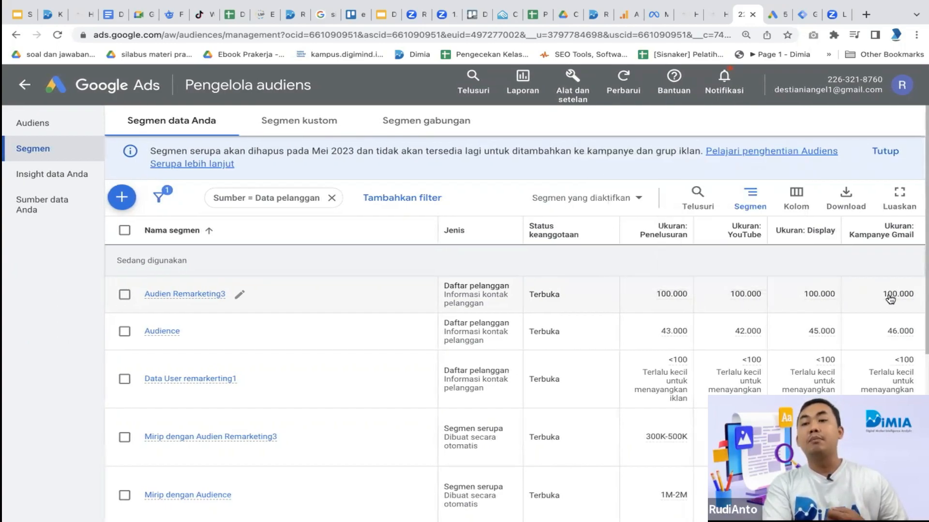
pyautogui.moveTo(890, 299)
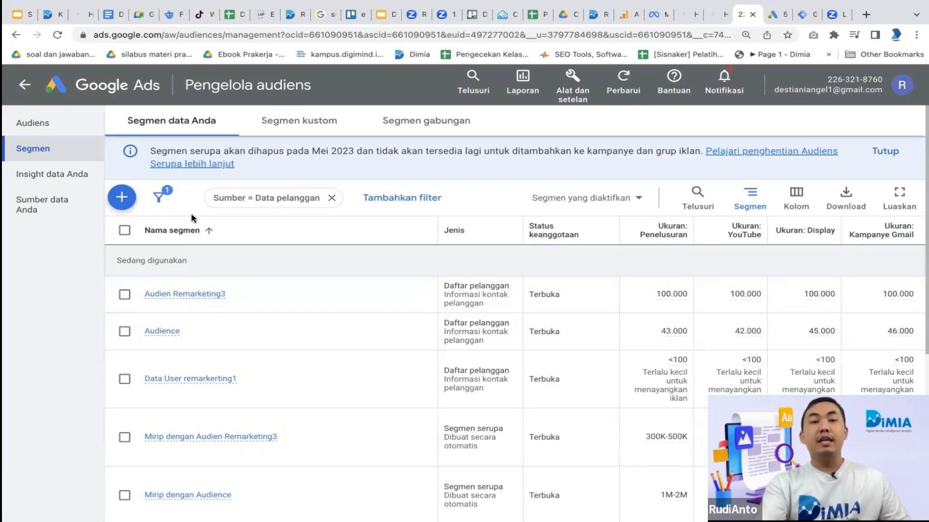
# - Open the form for a new Kombinasi kustom segment, review its options, and leave it without saving
pyautogui.click(120, 207)
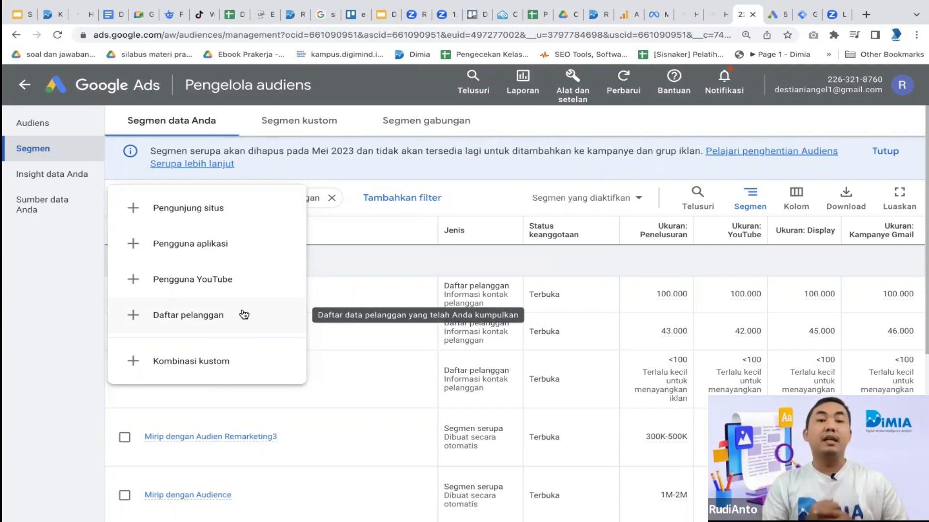
pyautogui.click(208, 361)
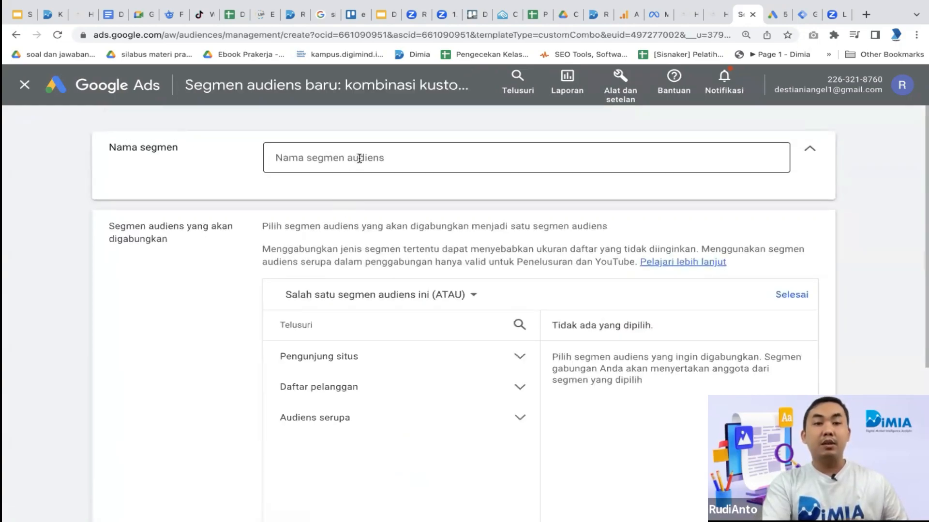
pyautogui.click(359, 160)
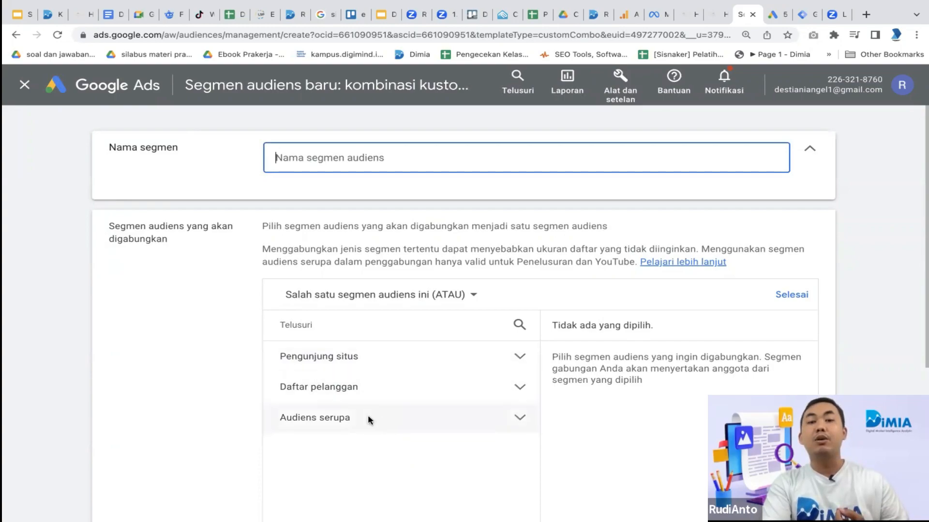
pyautogui.scroll(-4, 368, 416)
pyautogui.click(197, 495)
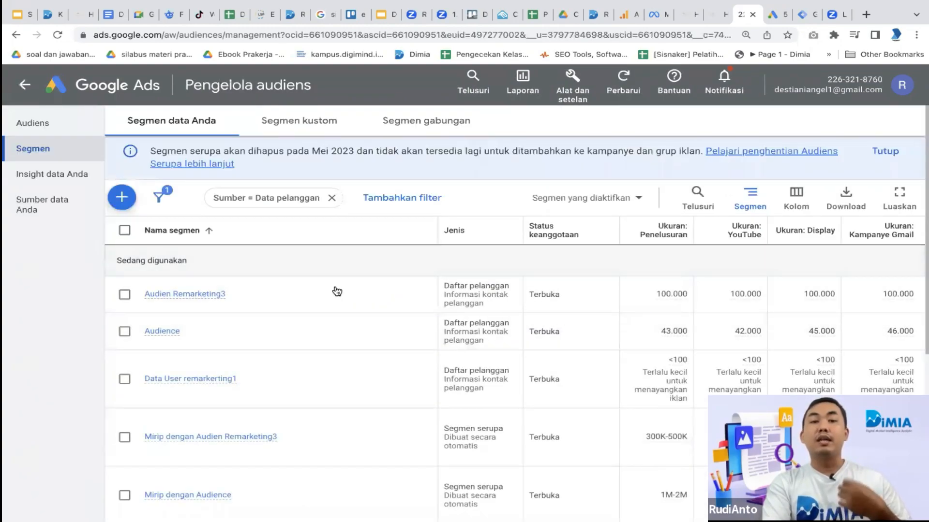
# - Review the segment types that can be created under Segmen data Anda, glancing at the custom segments in between
pyautogui.click(121, 197)
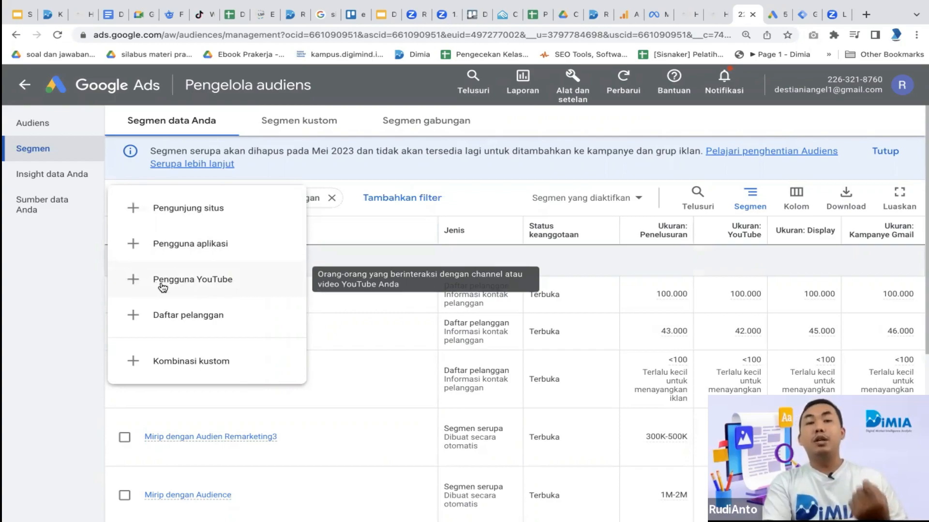
pyautogui.click(295, 121)
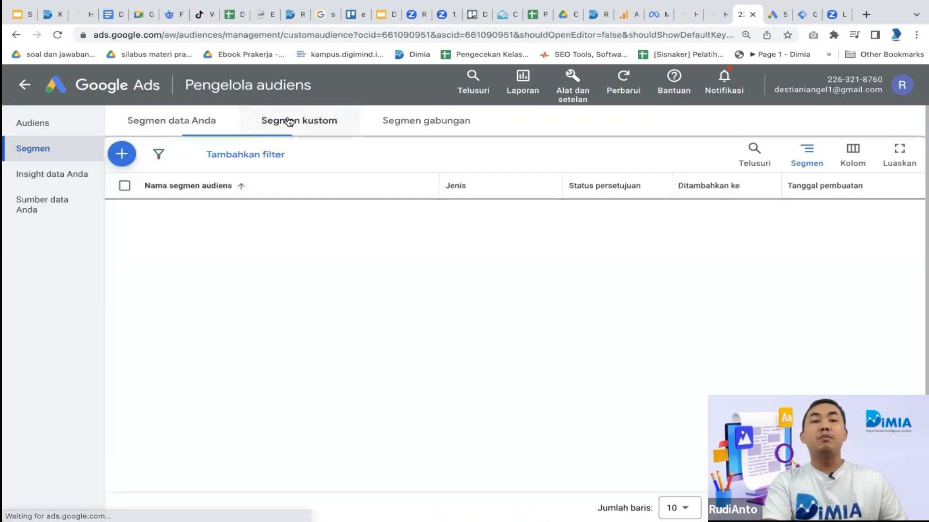
pyautogui.click(189, 131)
pyautogui.click(122, 197)
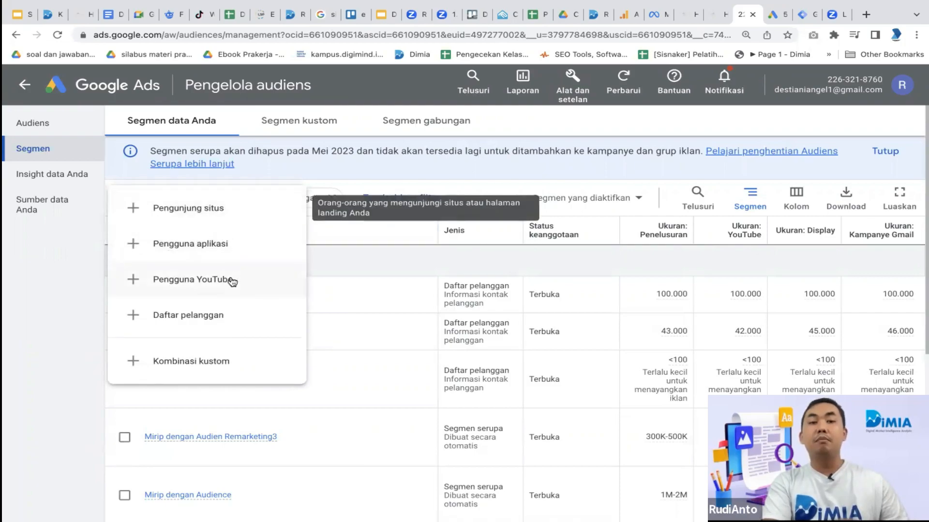
# - Start a new custom segment under Segmen kustom and name it "Iklan di remarketing"
pyautogui.click(278, 121)
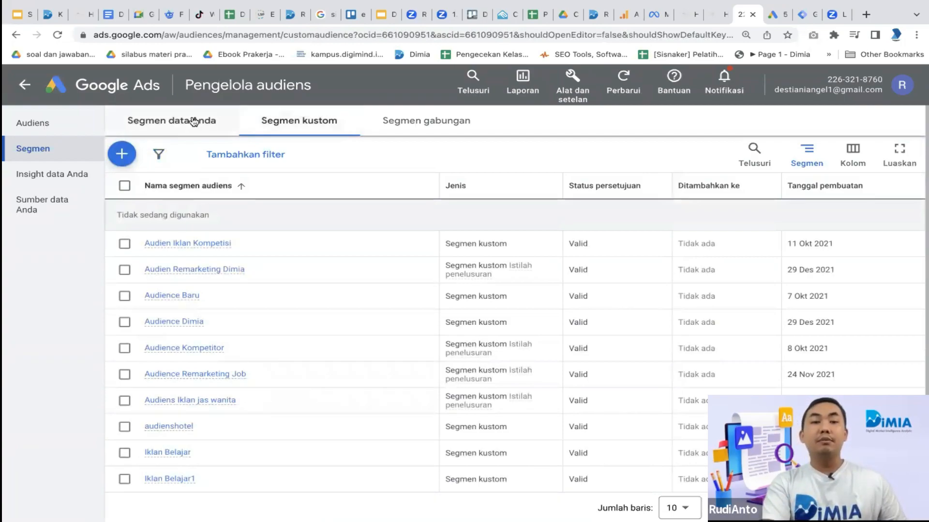
pyautogui.click(122, 155)
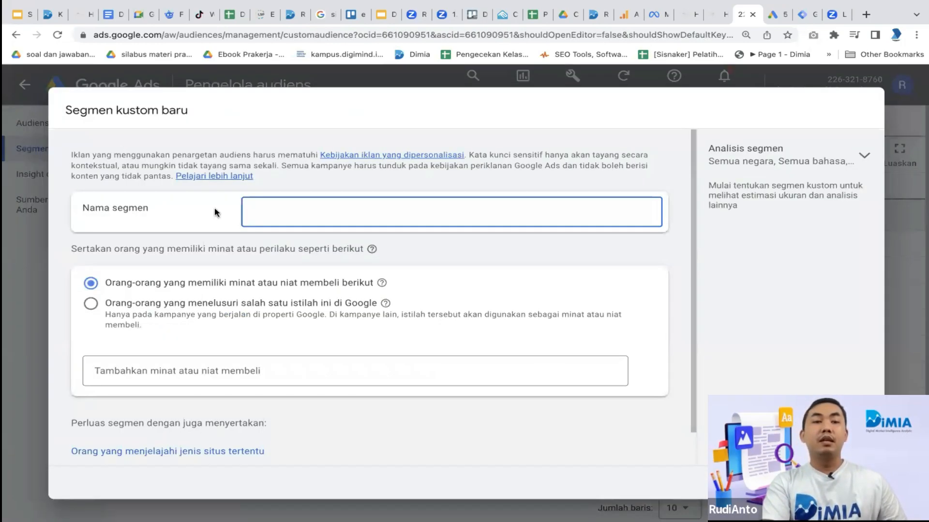
pyautogui.write('Iklan di')
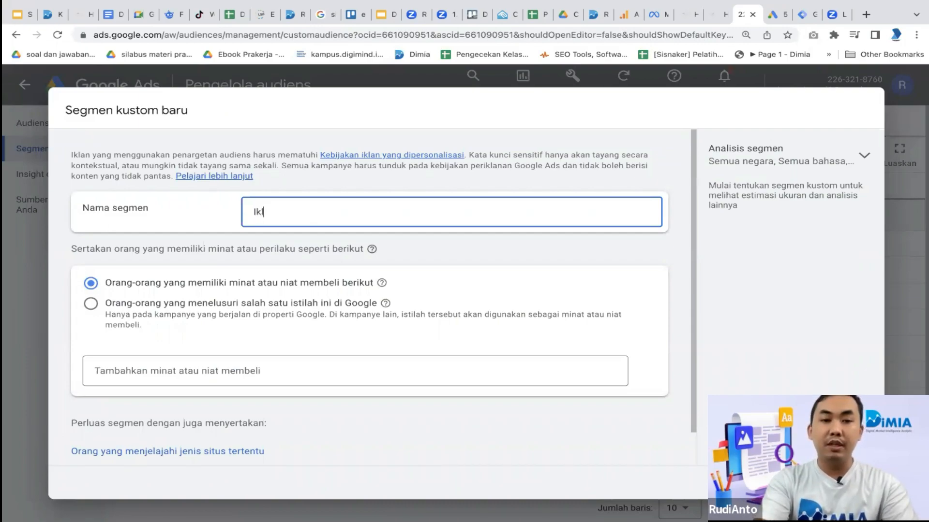
pyautogui.write('remarketing')
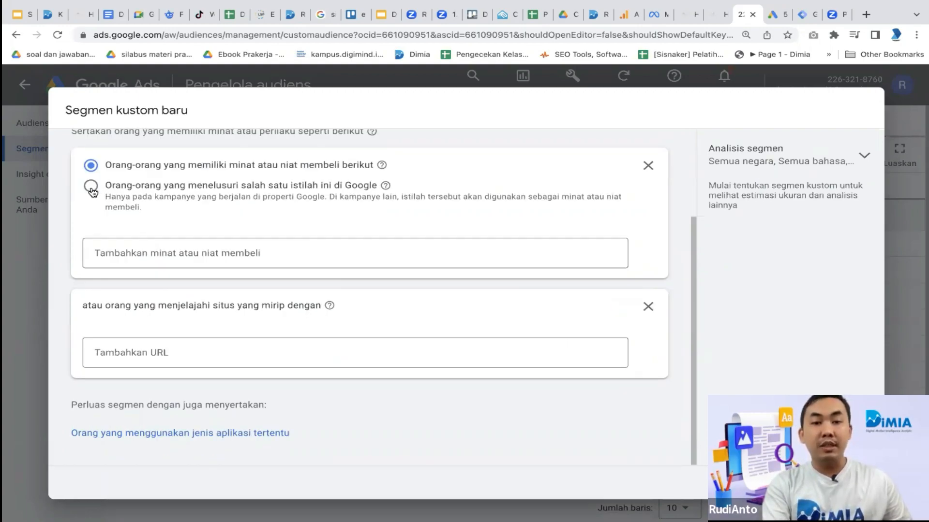
# - Base the custom segment on people who searched for certain terms on Google and add the search term "tools seo"
pyautogui.click(91, 187)
pyautogui.click(99, 252)
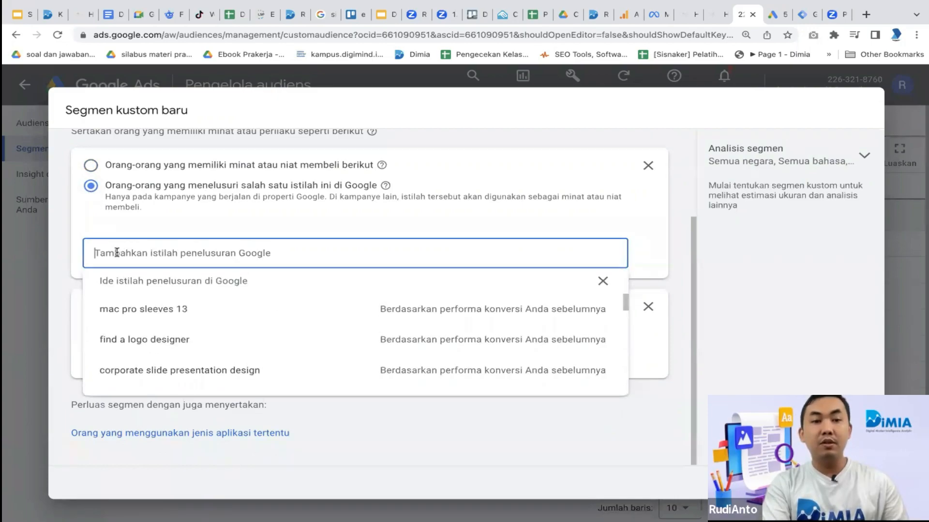
pyautogui.write('tools sep')
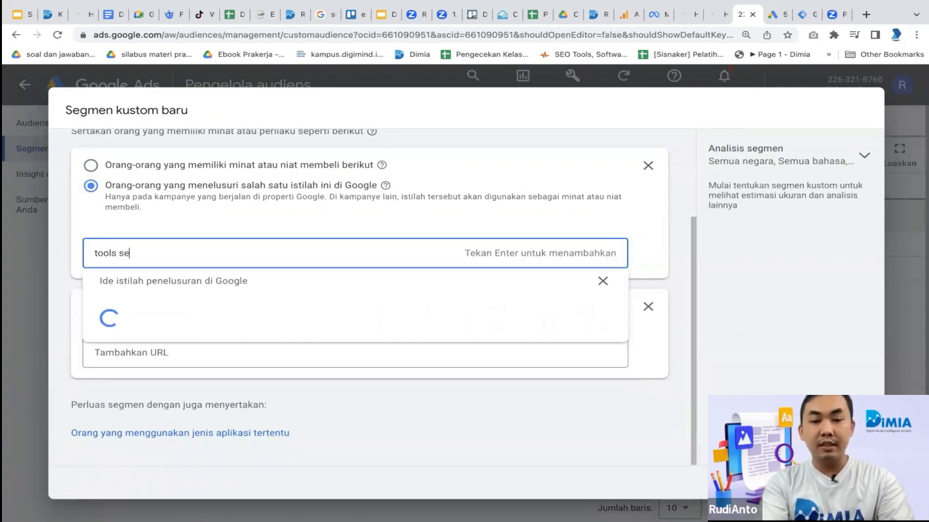
pyautogui.press('BackSpace')
pyautogui.write('o')
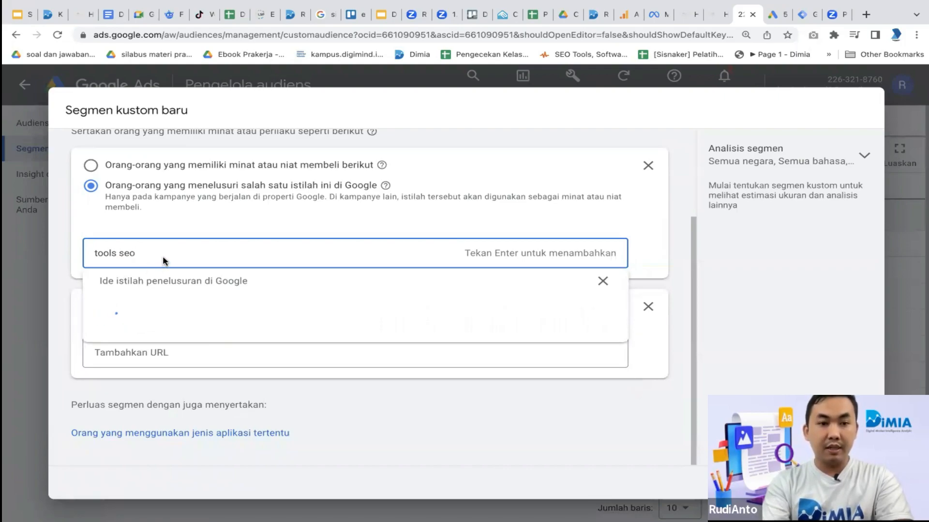
pyautogui.press('Return')
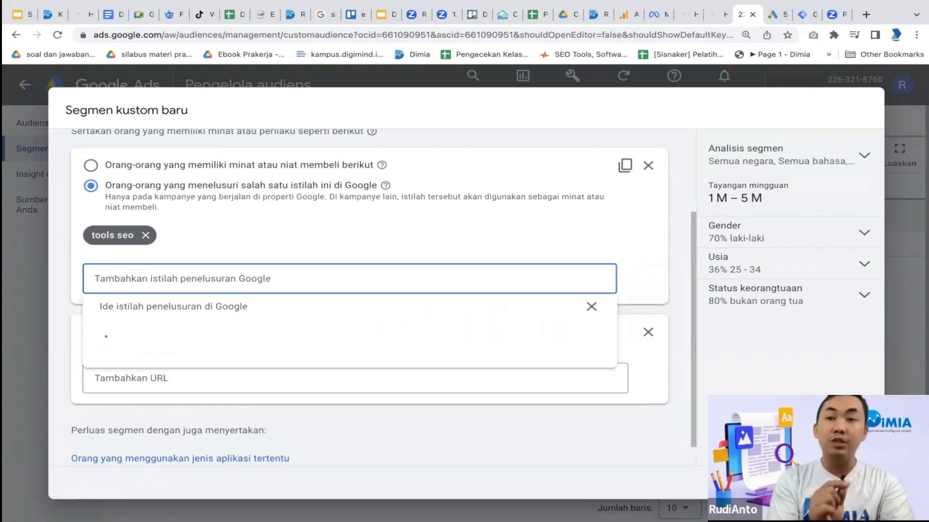
# - Add "riset pasar" and "cara riset pasar" as further Google search terms for the segment
pyautogui.write('ris')
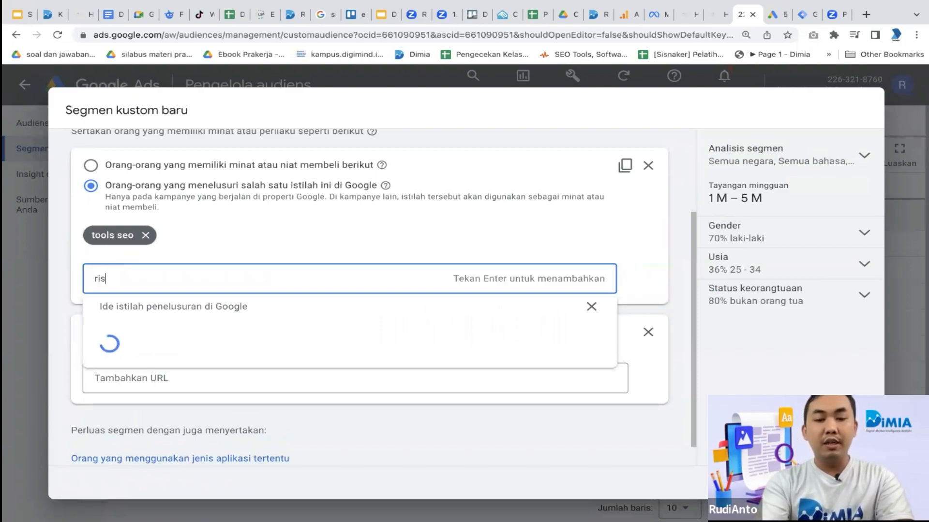
pyautogui.write('et pasar')
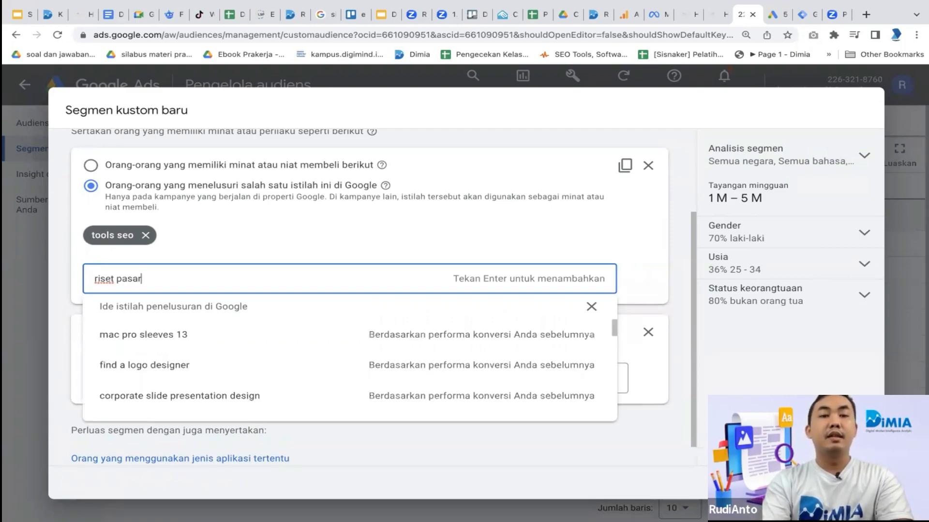
pyautogui.press('Return')
pyautogui.write('ca')
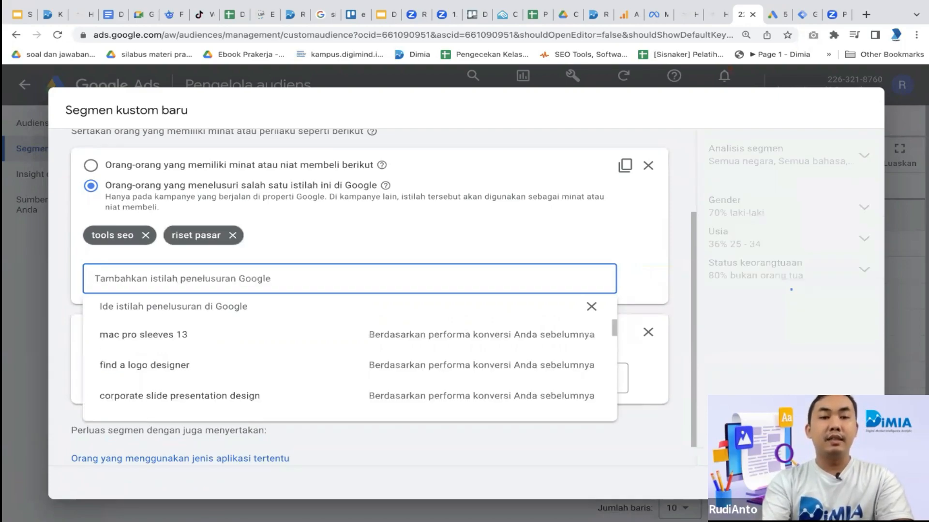
pyautogui.write('ra riset ')
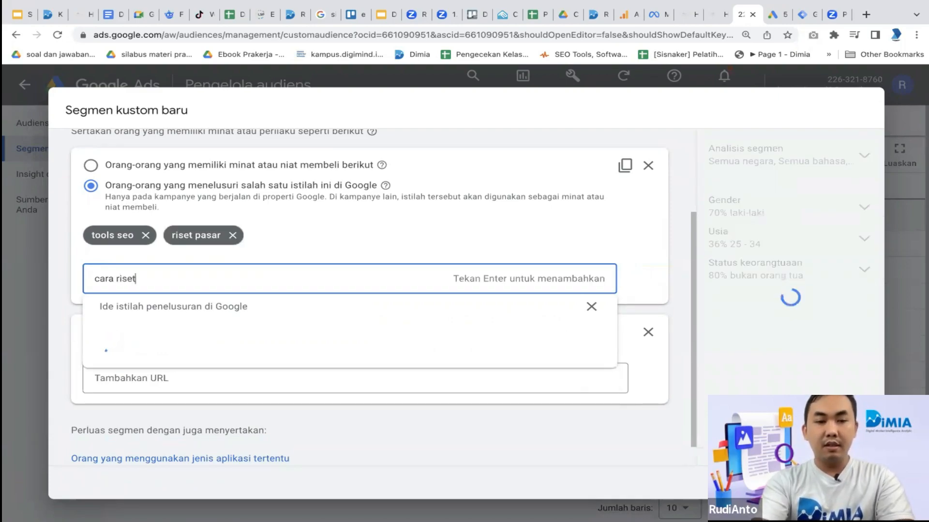
pyautogui.write('pasar')
pyautogui.press('Return')
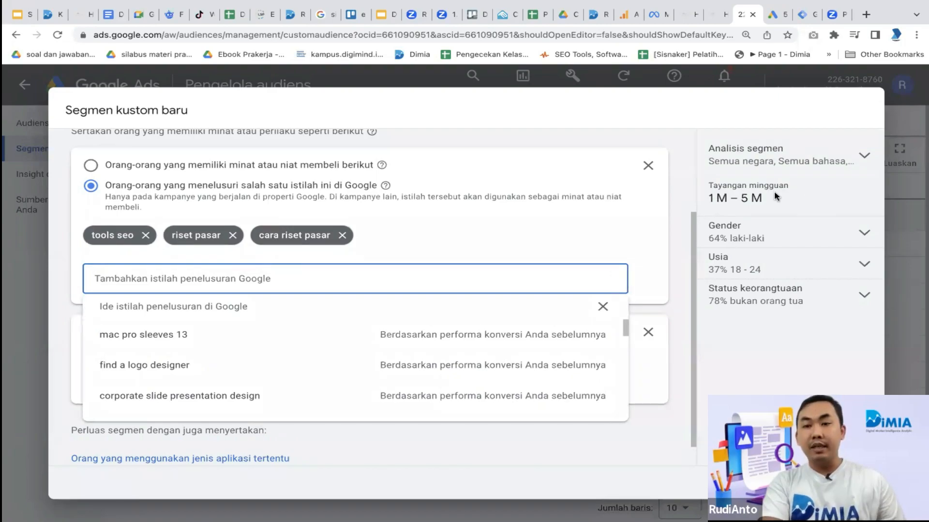
# - Restrict the segment analysis to the country Indonesia
pyautogui.click(845, 161)
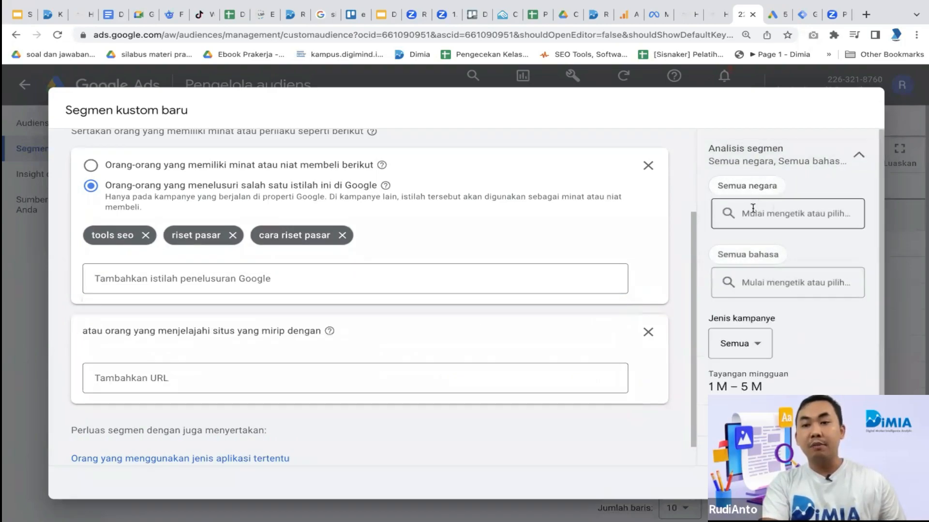
pyautogui.click(745, 212)
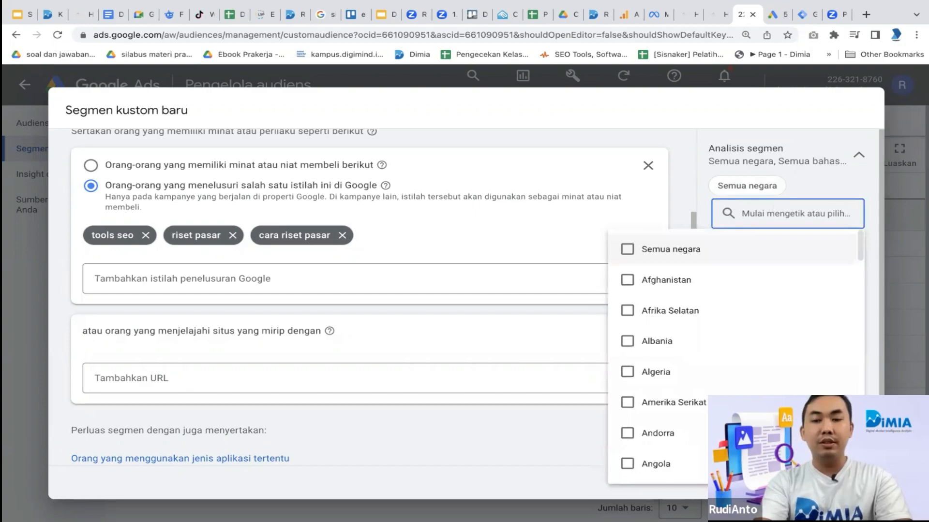
pyautogui.write('indo')
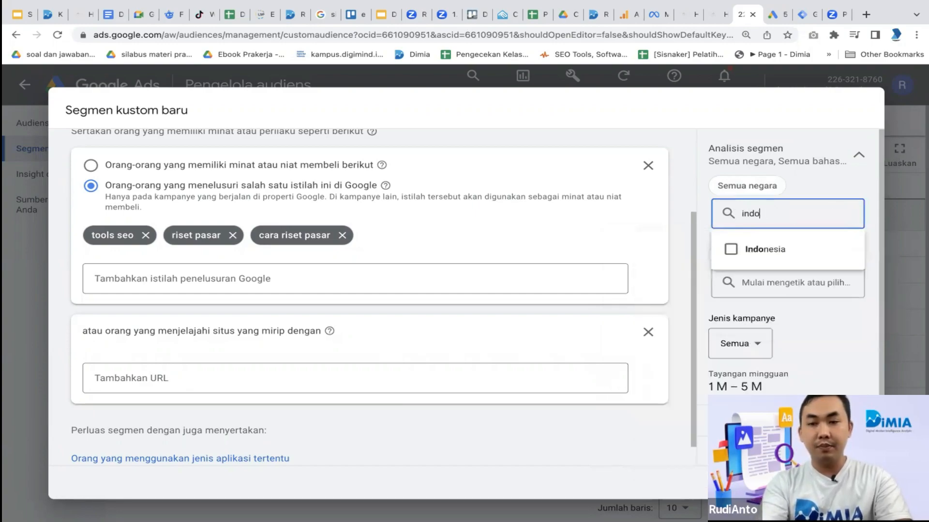
pyautogui.click(718, 249)
pyautogui.click(677, 204)
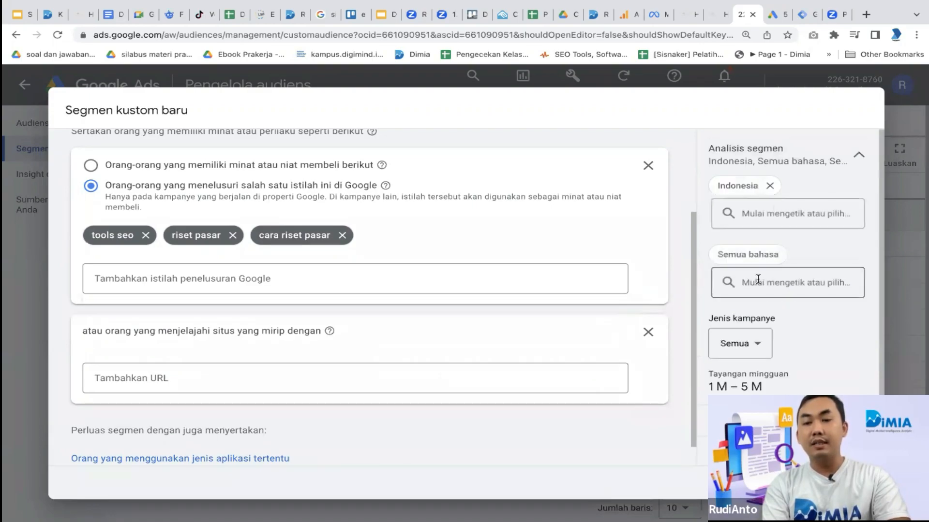
# - Set the segment analysis languages to Indonesia and Inggris
pyautogui.click(752, 282)
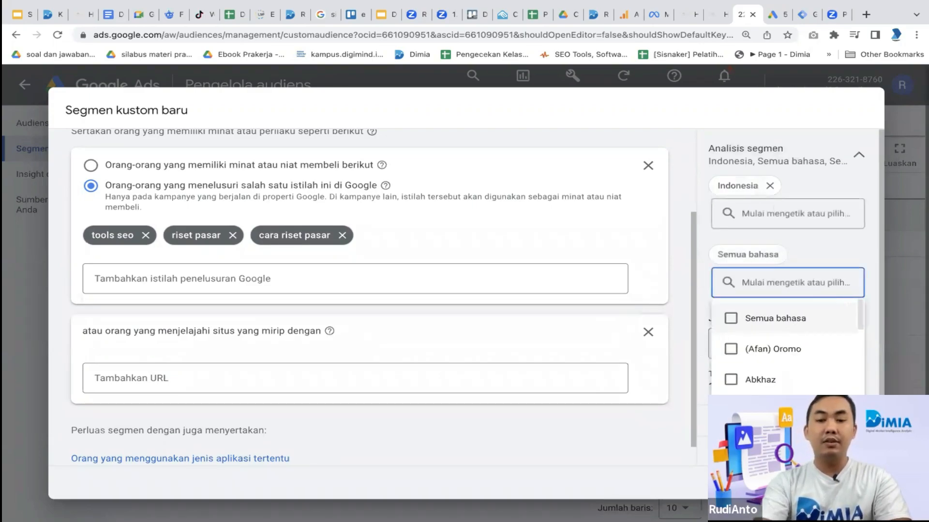
pyautogui.write('ind')
pyautogui.click(770, 348)
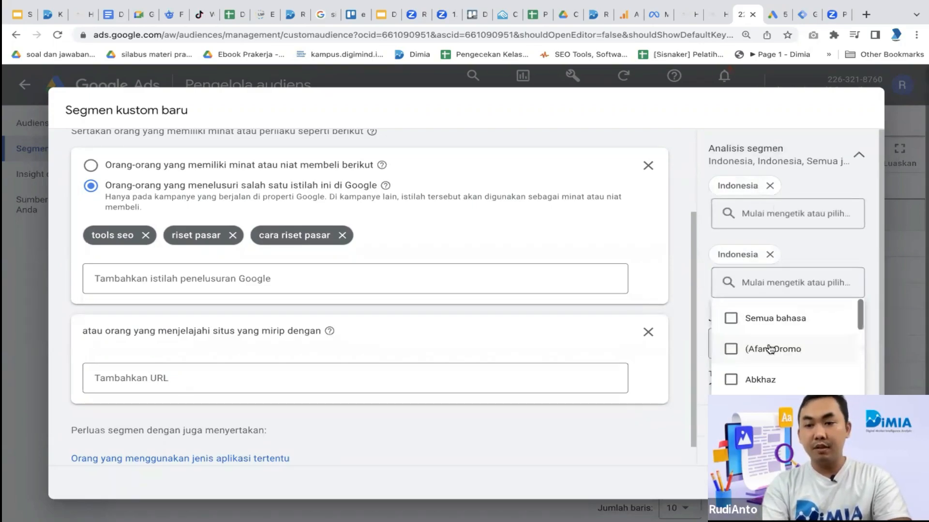
pyautogui.click(760, 282)
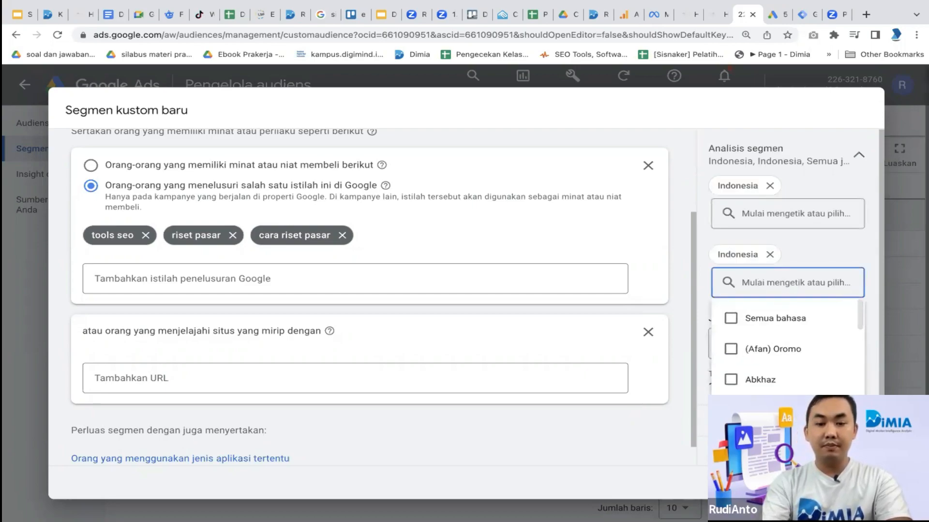
pyautogui.write('eng')
pyautogui.press('BackSpace')
pyautogui.press('BackSpace')
pyautogui.press('BackSpace')
pyautogui.write('ingg')
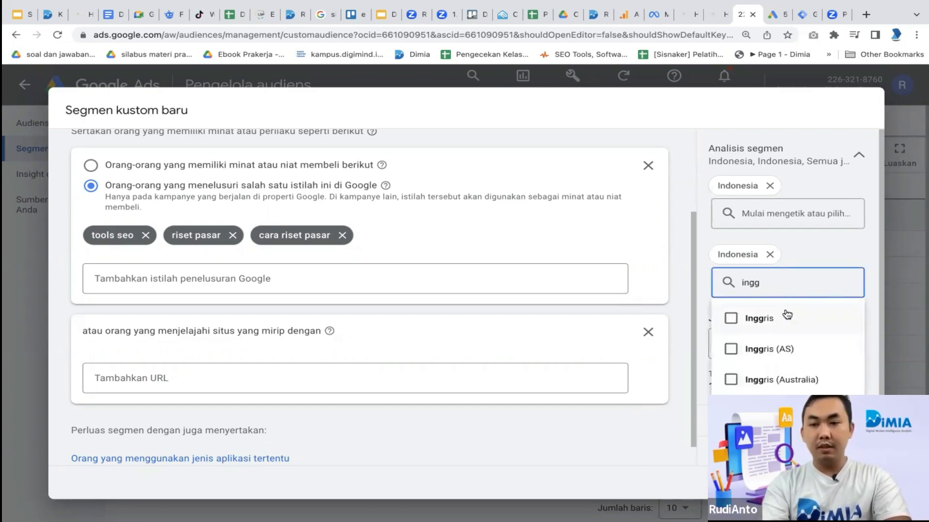
pyautogui.click(787, 317)
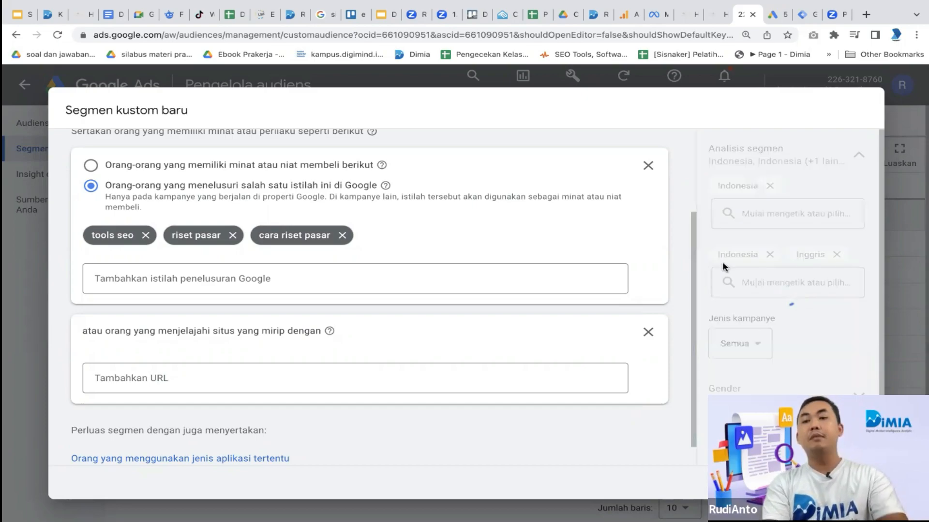
# - Include people who browse websites similar to shopee.co.id in the segment
pyautogui.click(217, 374)
pyautogui.scroll(-1, 208, 377)
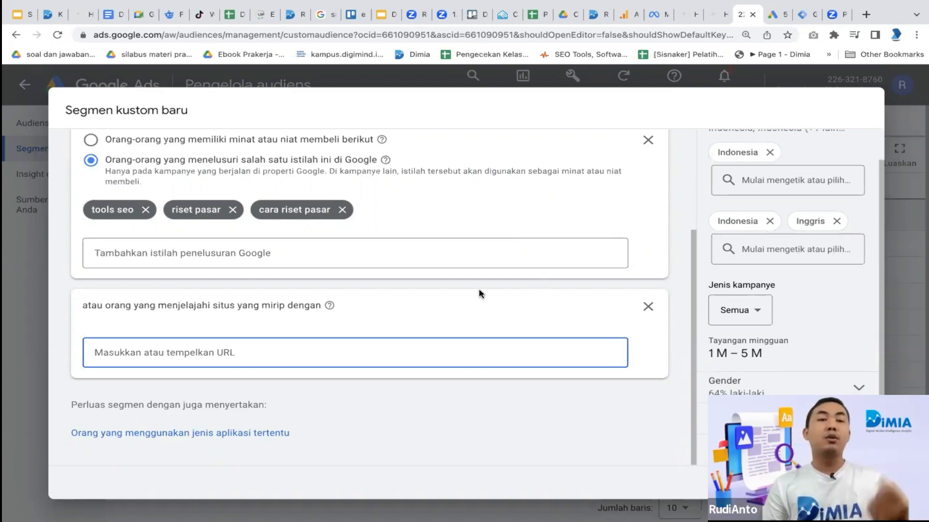
pyautogui.write('shop')
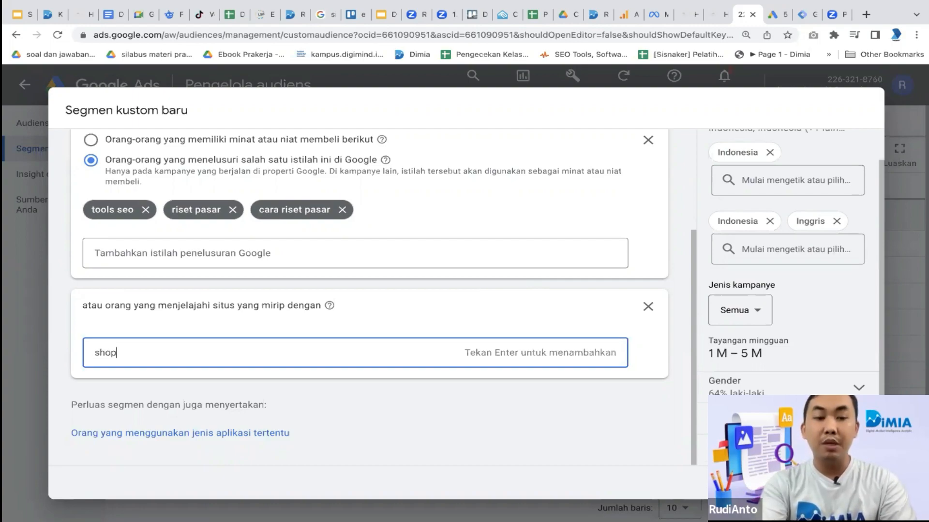
pyautogui.write('ee.co.id')
pyautogui.press('Return')
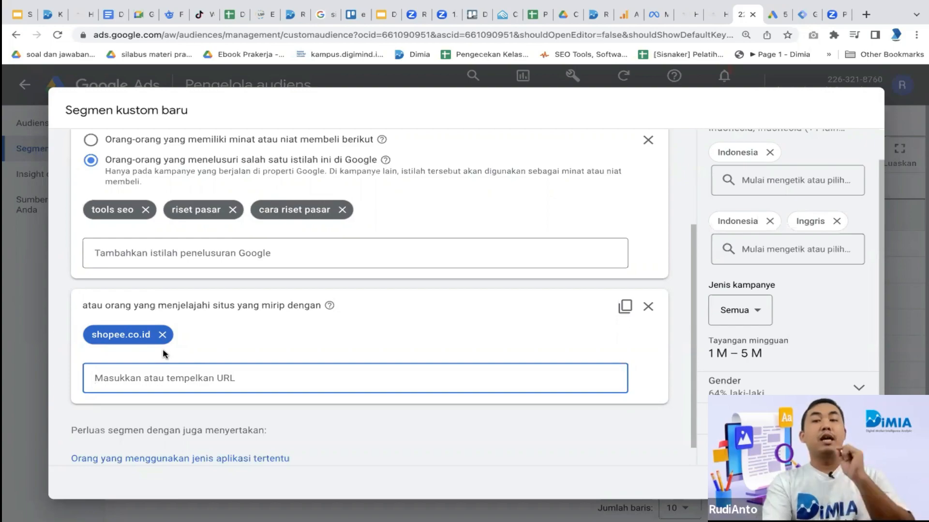
# - Expand the segment with the section for people who use certain types of apps, leaving its app search empty
pyautogui.scroll(-1, 163, 350)
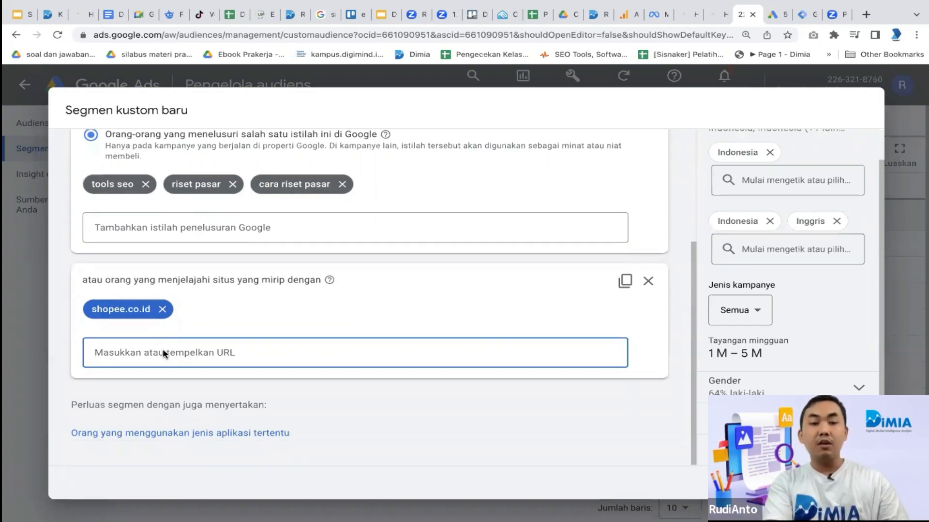
pyautogui.click(169, 435)
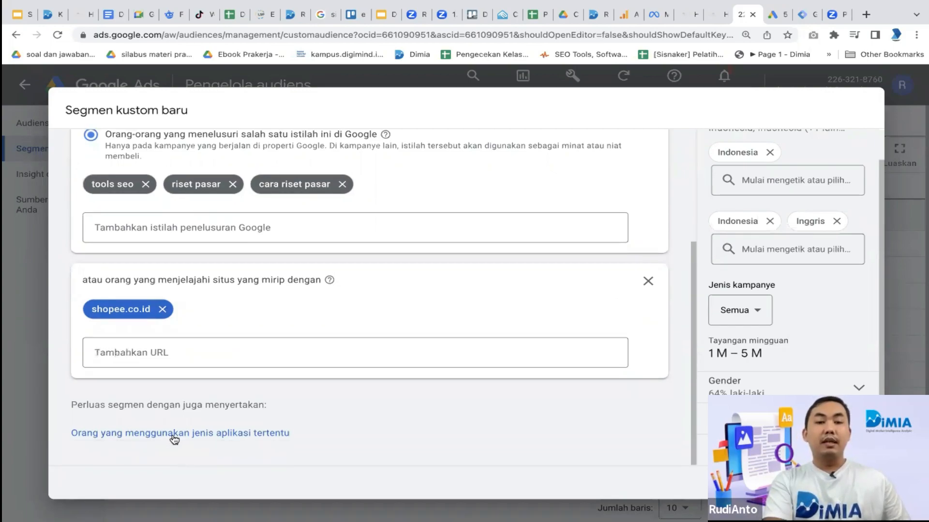
pyautogui.scroll(-2, 198, 411)
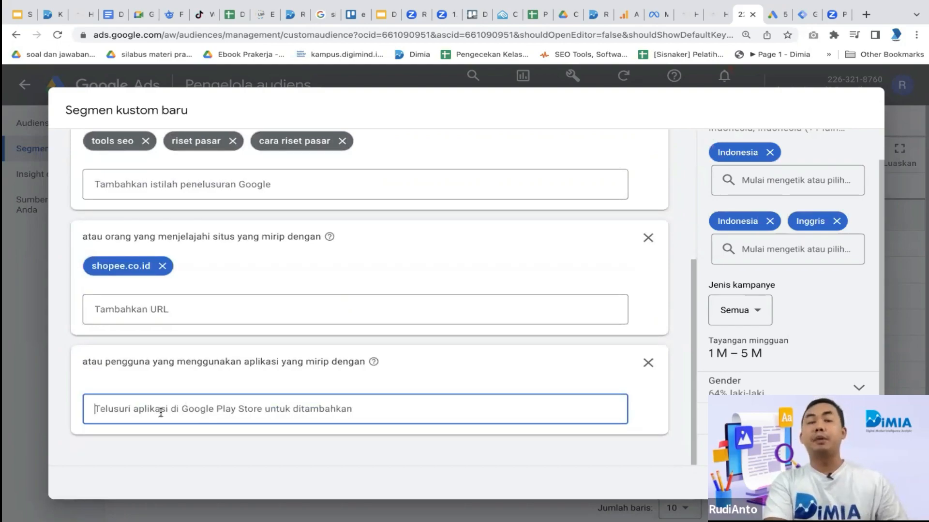
# - Review the segment's name and criteria, save it, and view the details of "Iklan dimia remarketing" in the custom segment list
pyautogui.scroll(8, 236, 296)
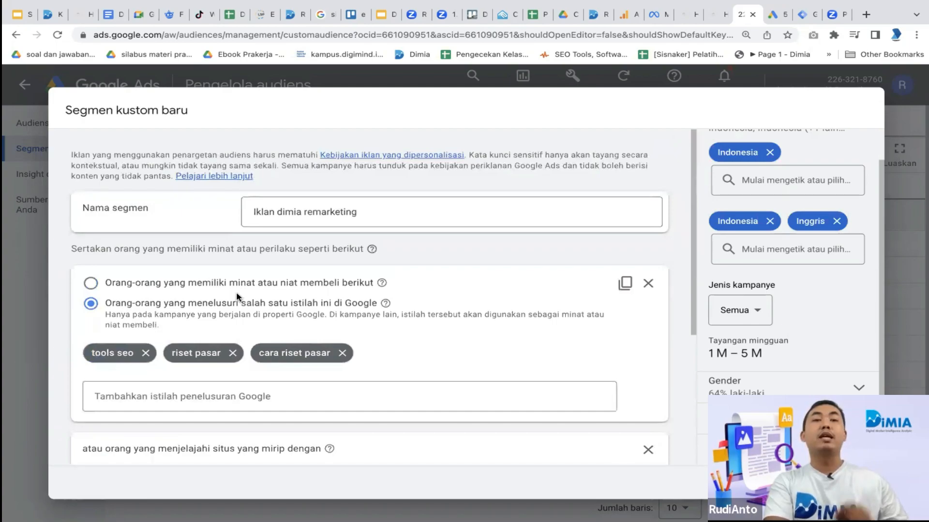
pyautogui.scroll(-5, 237, 296)
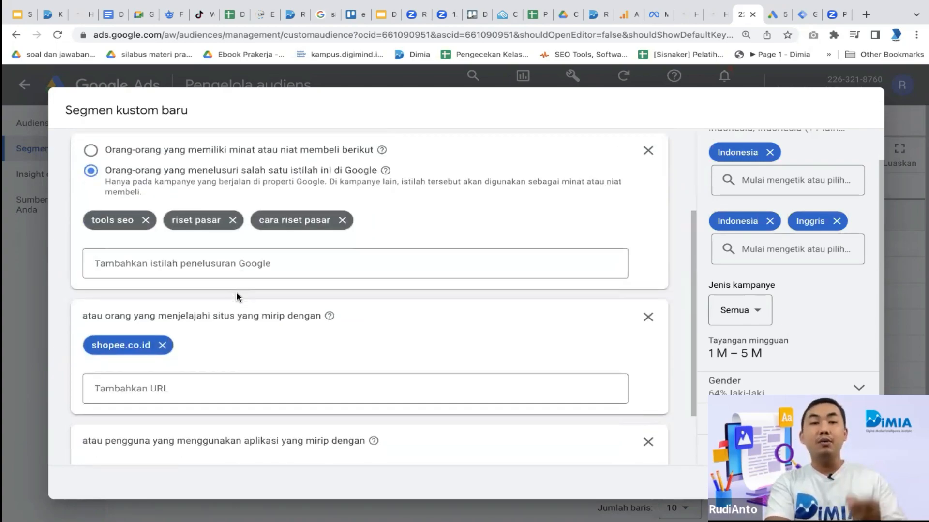
pyautogui.scroll(5, 235, 297)
pyautogui.scroll(-8, 400, 245)
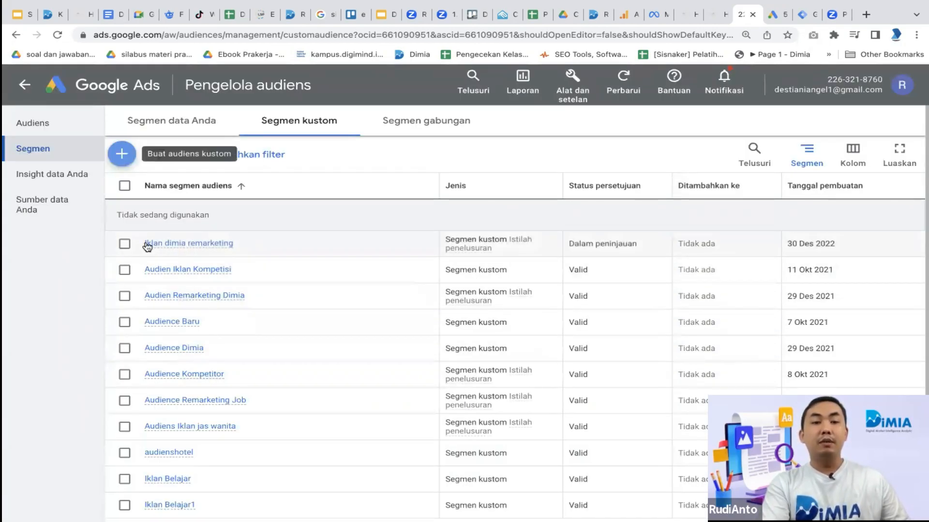
pyautogui.moveTo(231, 251)
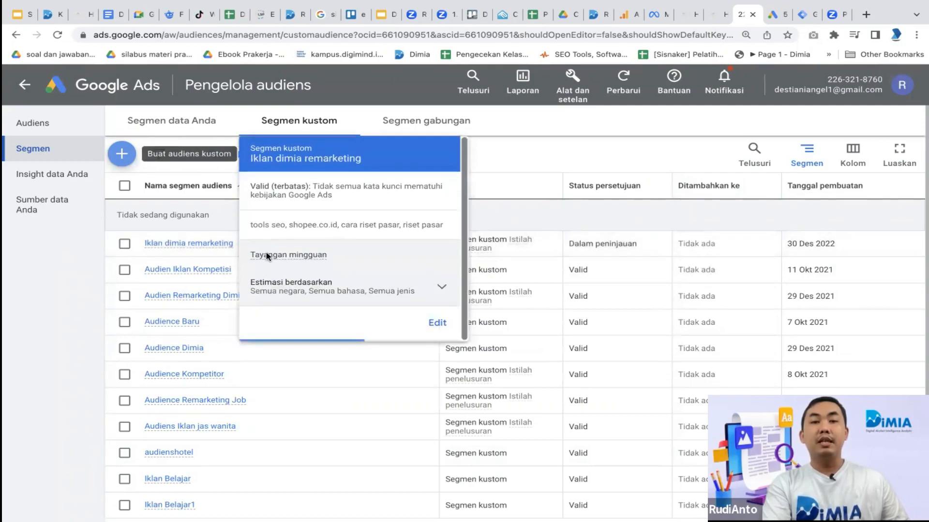